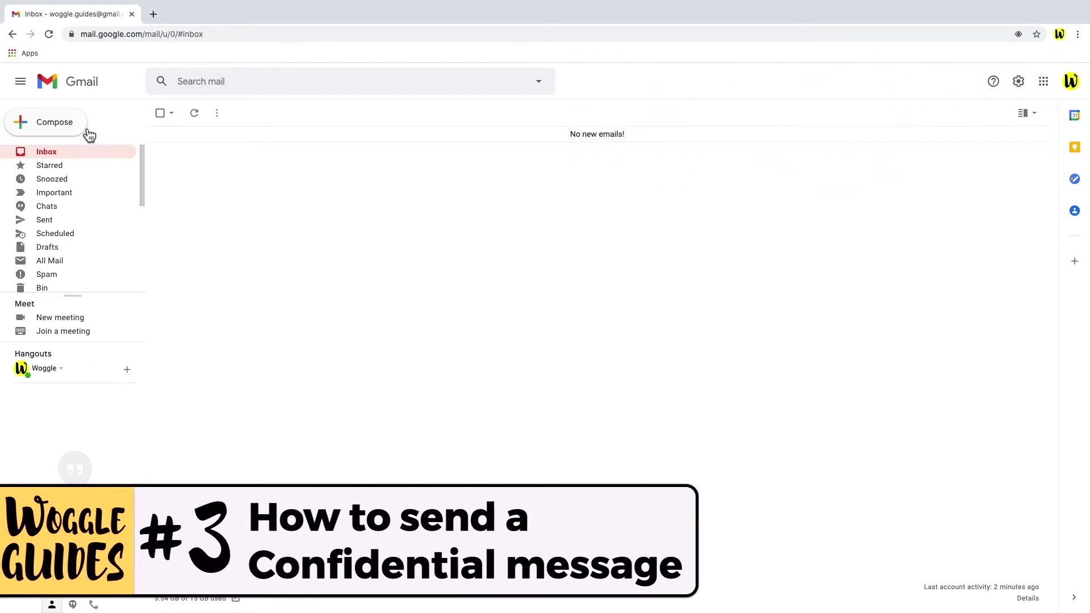
Address a new message to the spy contact with subject 'Not a secret message *wink* *wink*' and body 'The red fox walks slowly at dusk'
left_click(74, 134)
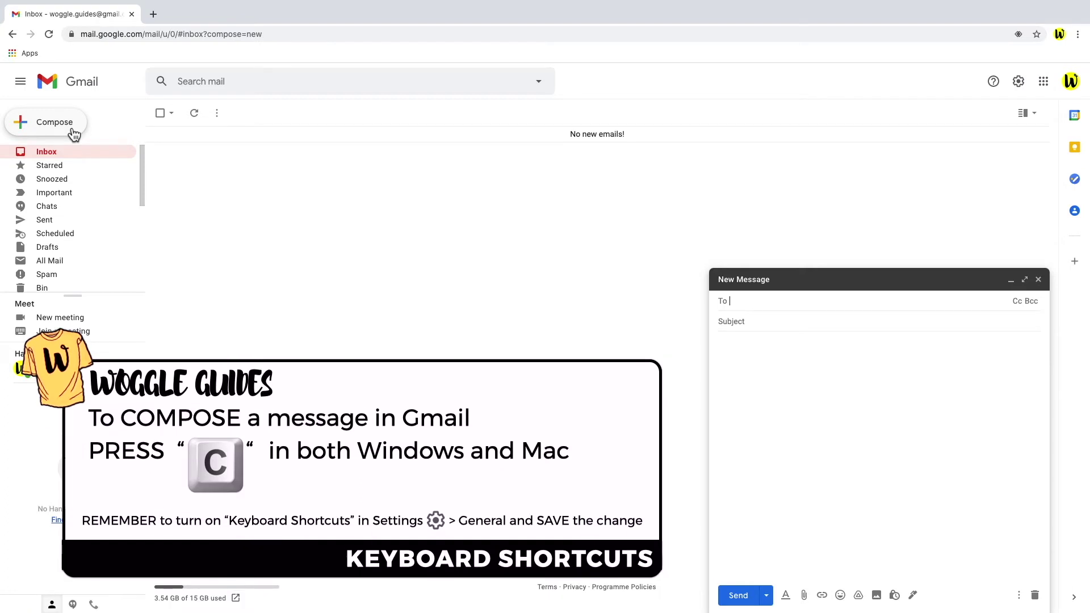
type("secre")
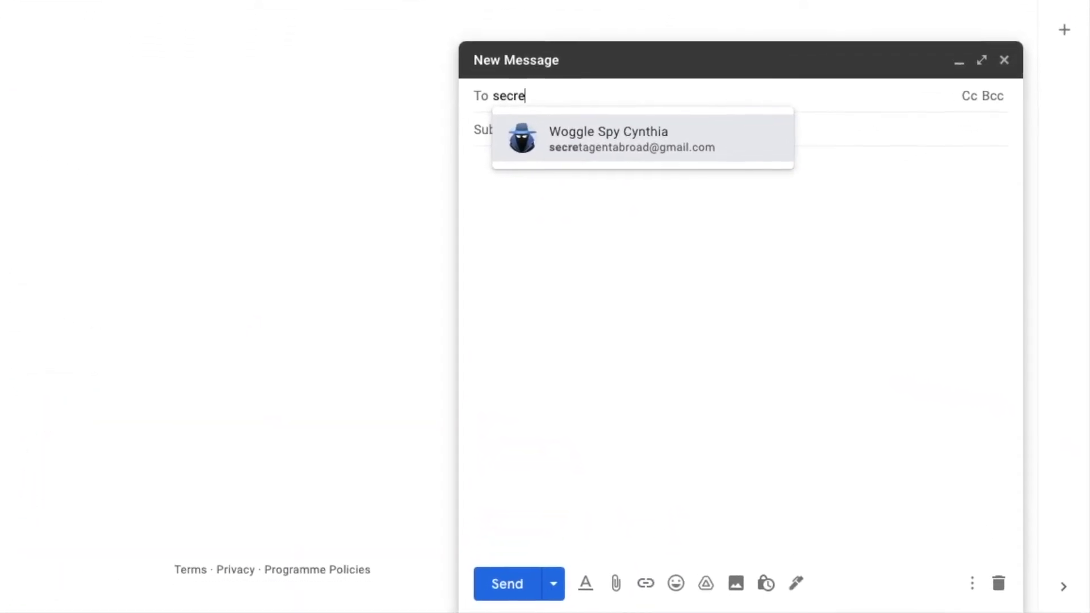
key("Return")
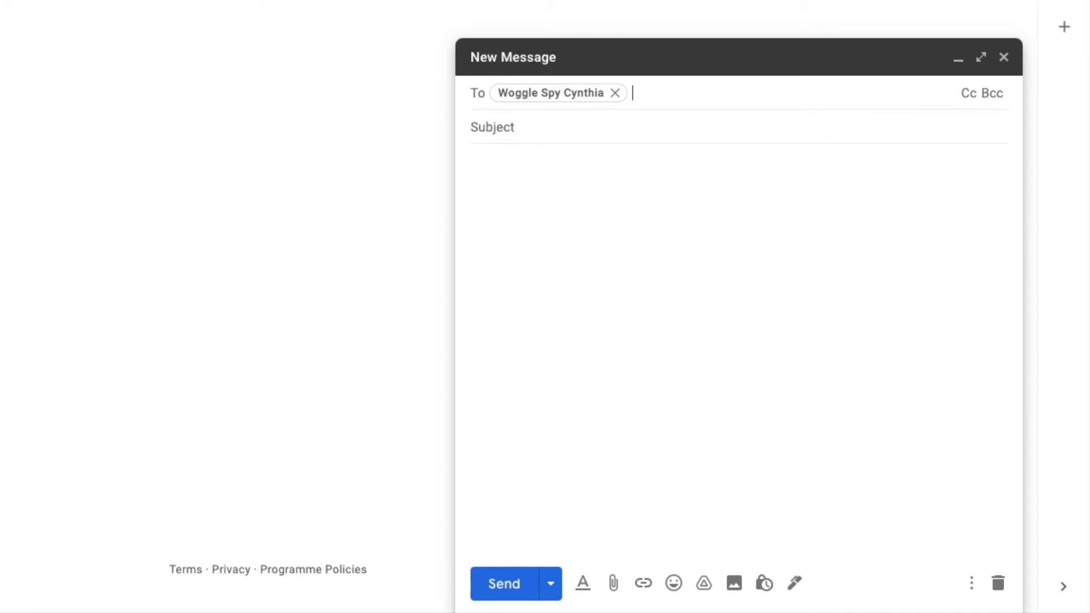
left_click(511, 127)
type("Not a secret message *wink* *wink*")
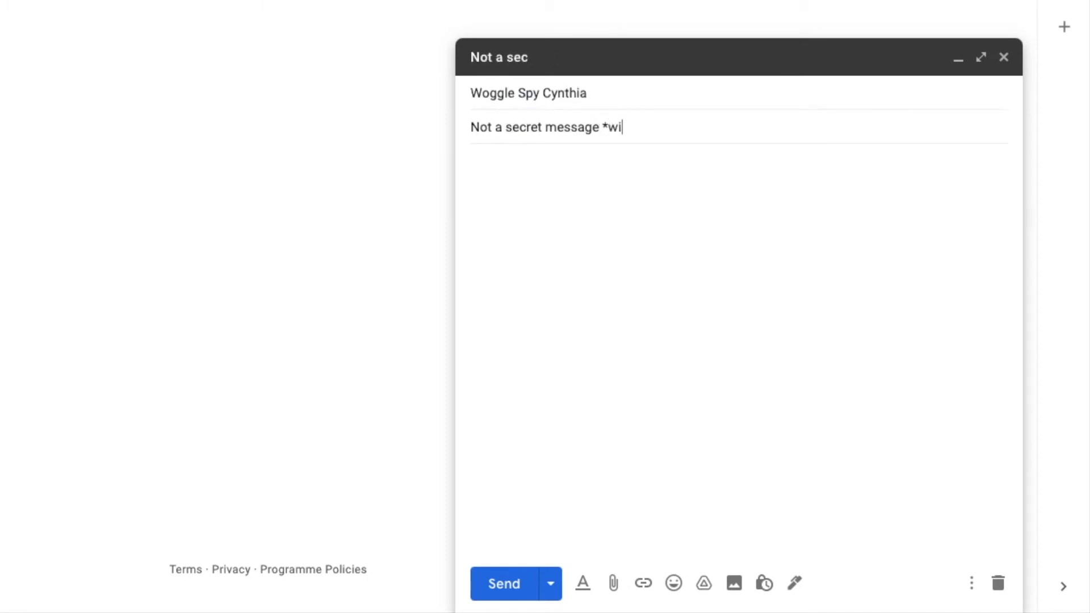
key("Tab")
type("The red fox walks slowly at dusk")
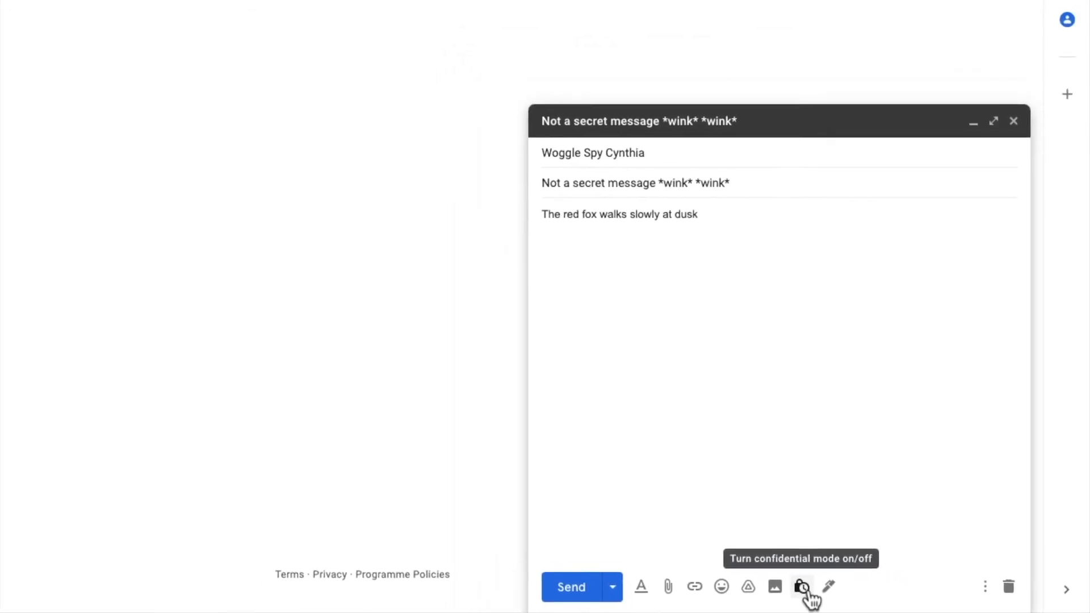
left_click(802, 588)
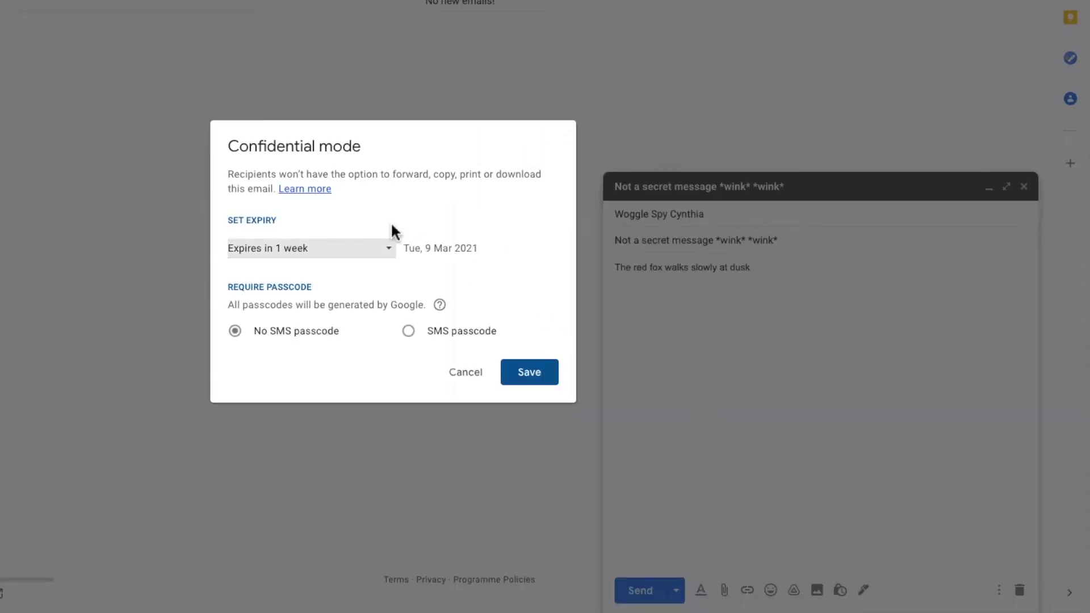
Set confidential mode to expire in 1 day (3 Mar 2021) with an SMS passcode
left_click(396, 249)
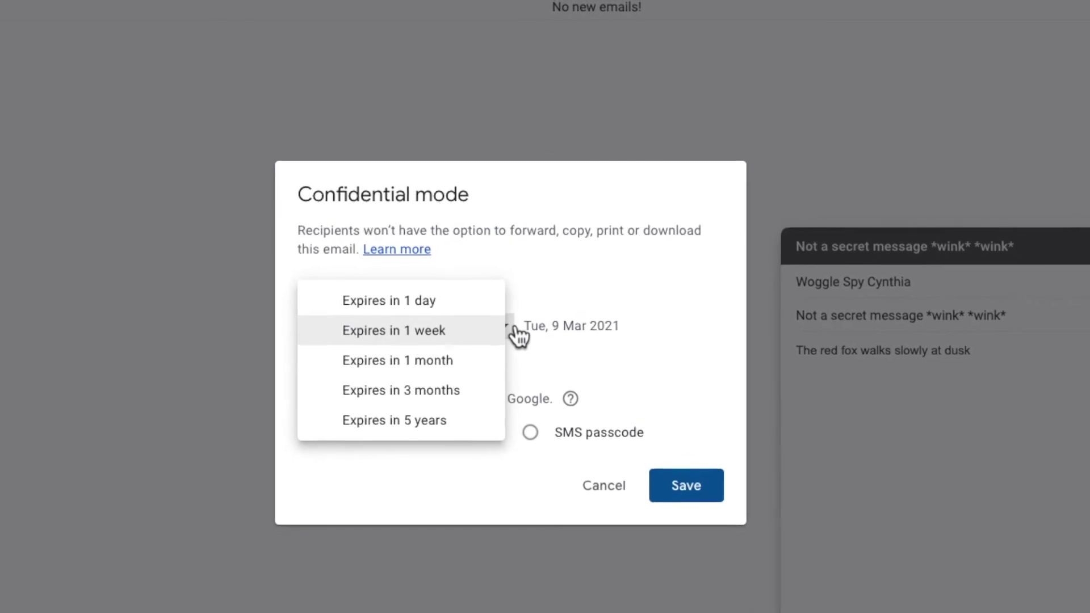
left_click(487, 316)
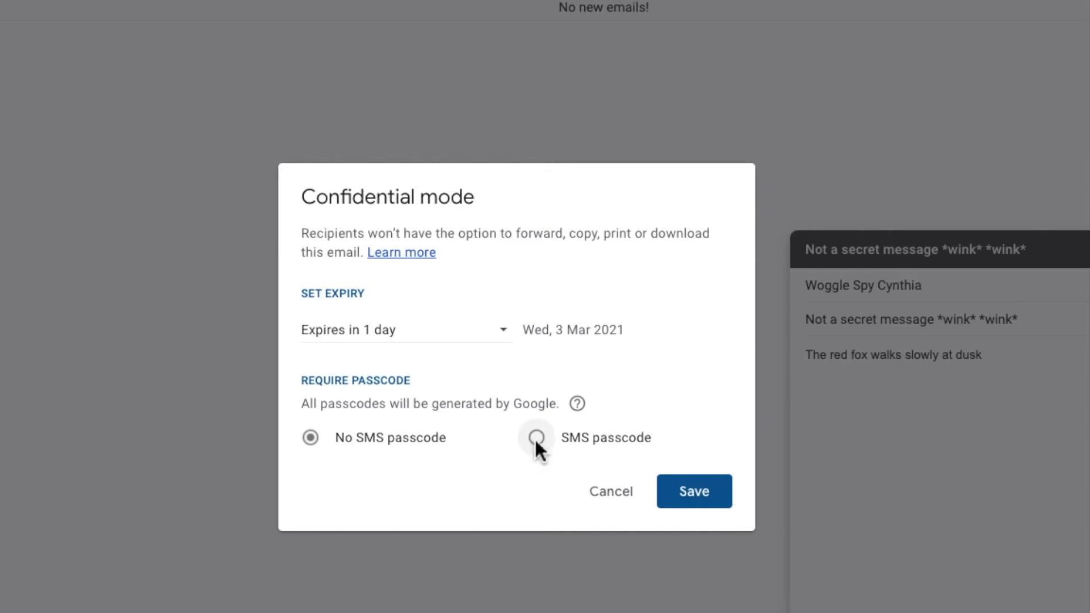
left_click(536, 438)
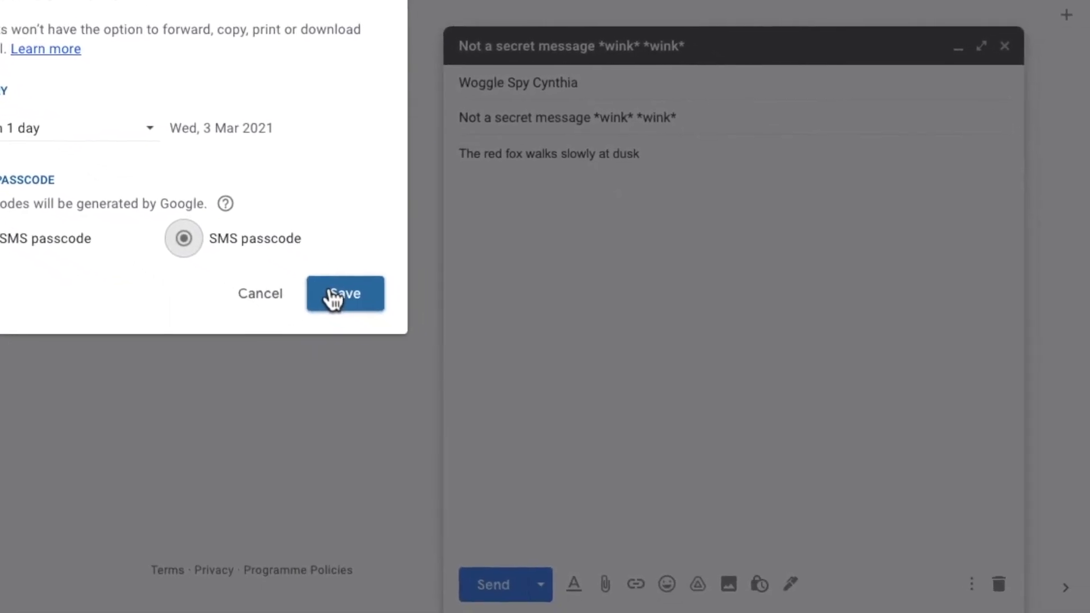
left_click(367, 316)
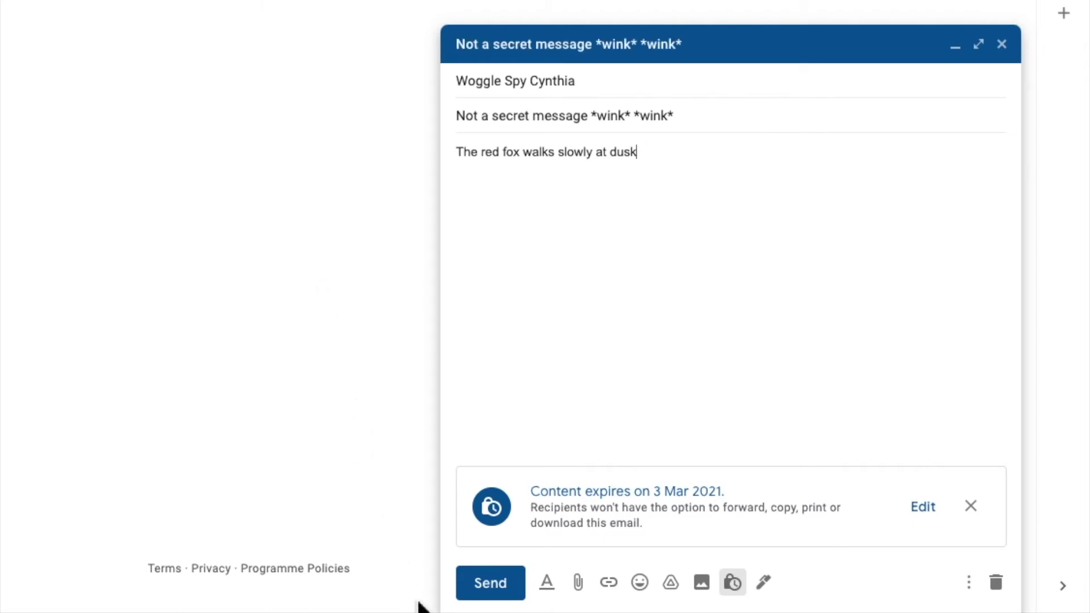
Send the confidential message after pasting in the recipient's phone number
left_click(482, 591)
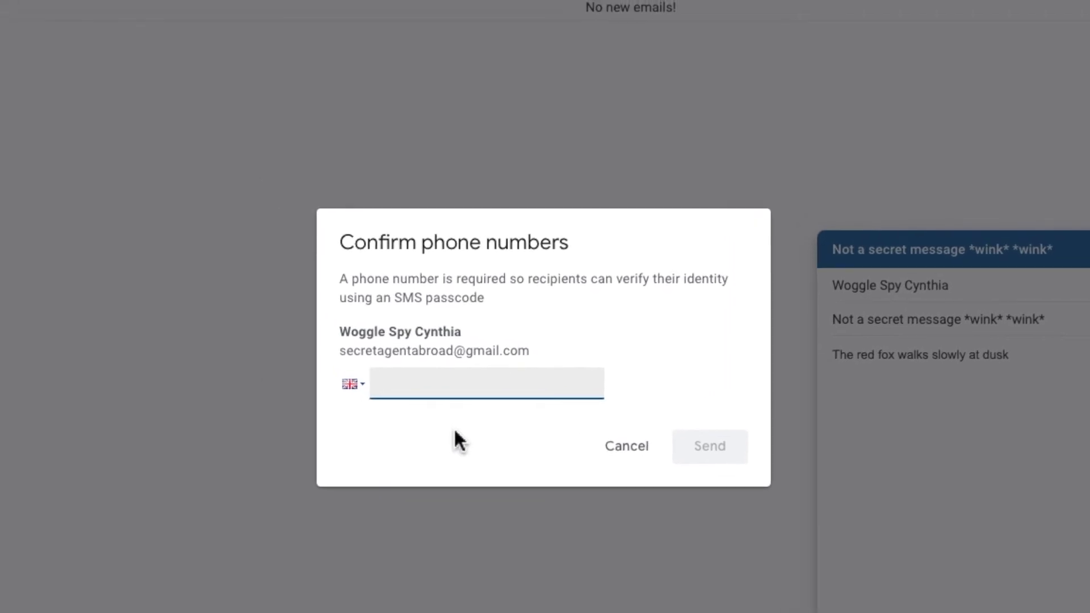
key("super+v")
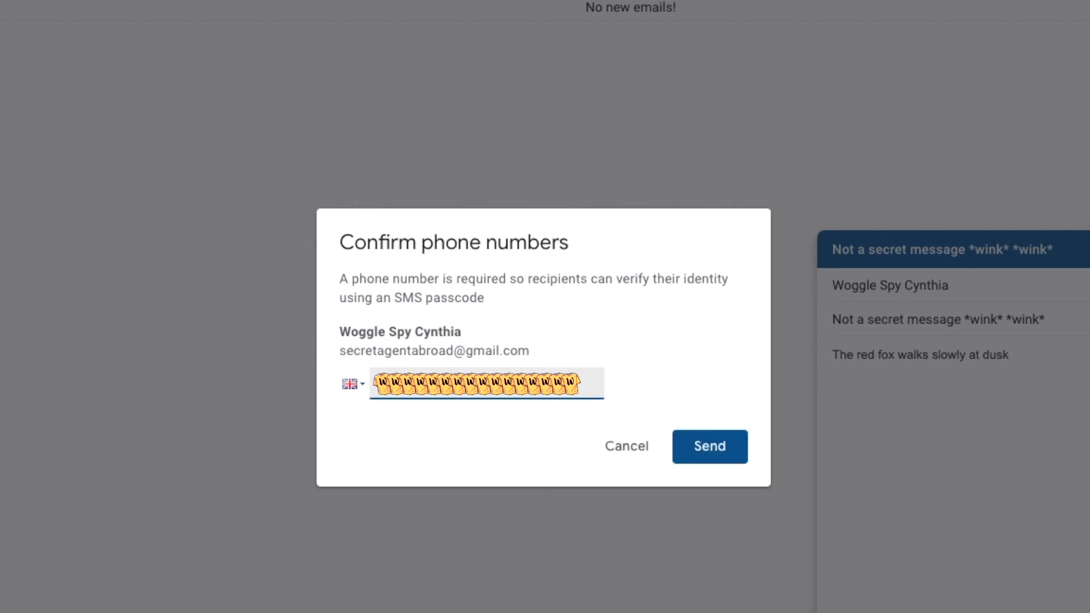
left_click(738, 446)
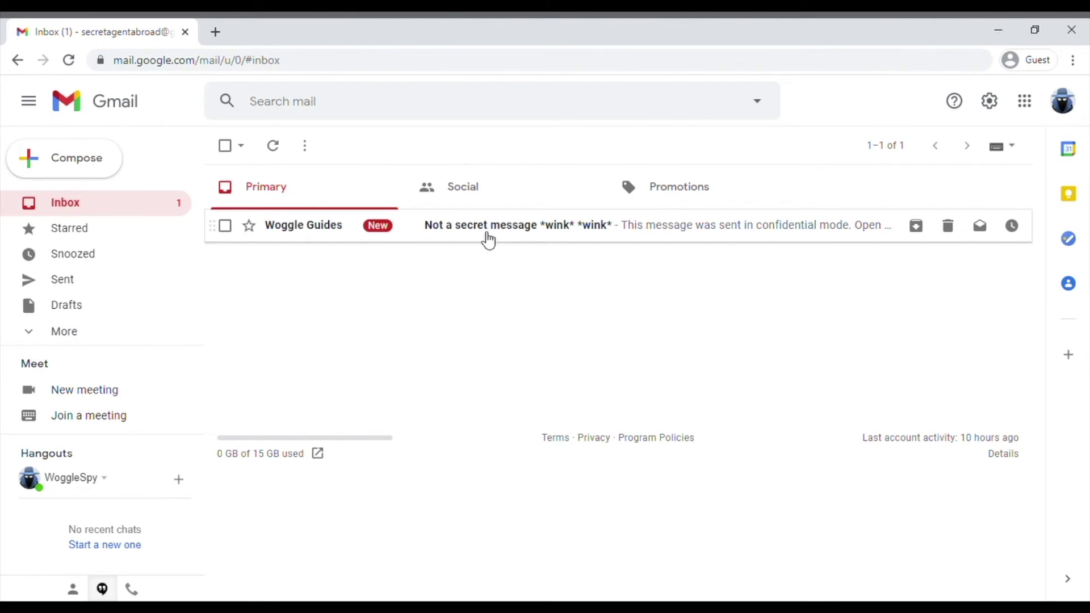
As the recipient, open the confidential email and unlock it with the passcode texted to the phone
left_click(489, 241)
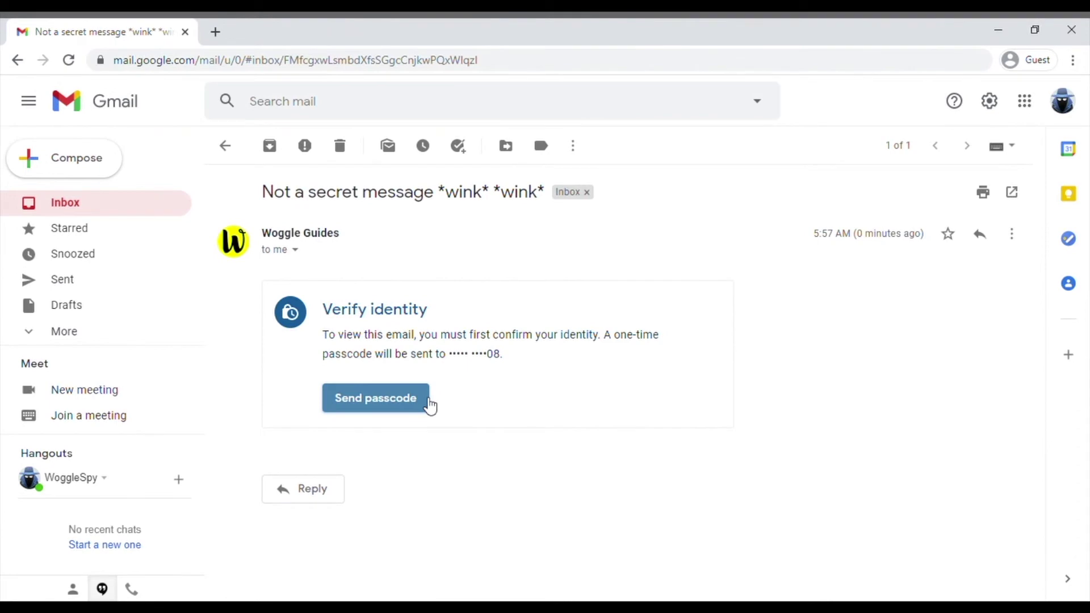
left_click(430, 403)
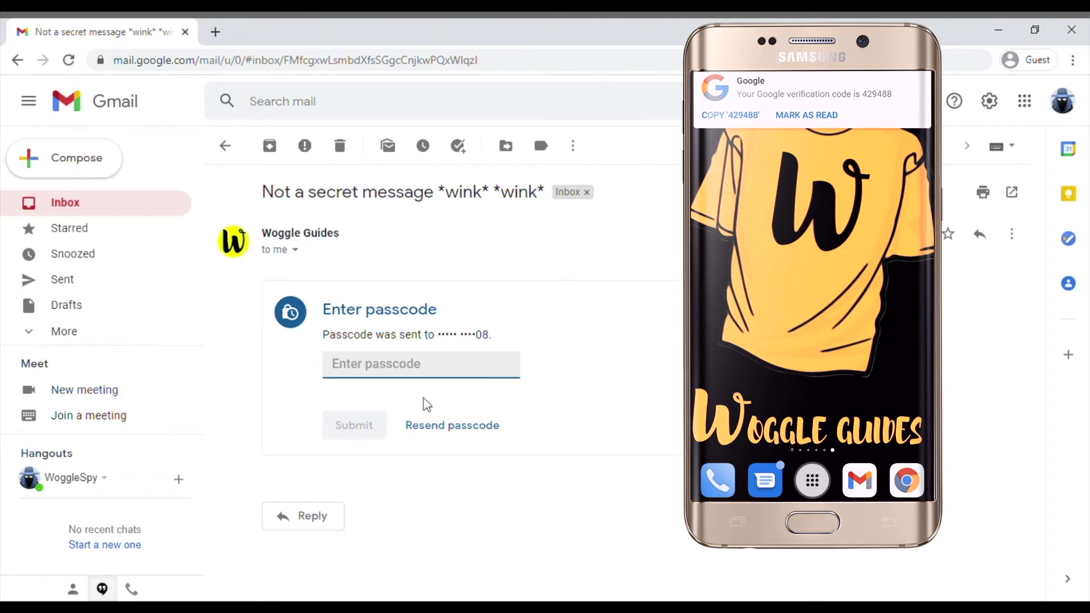
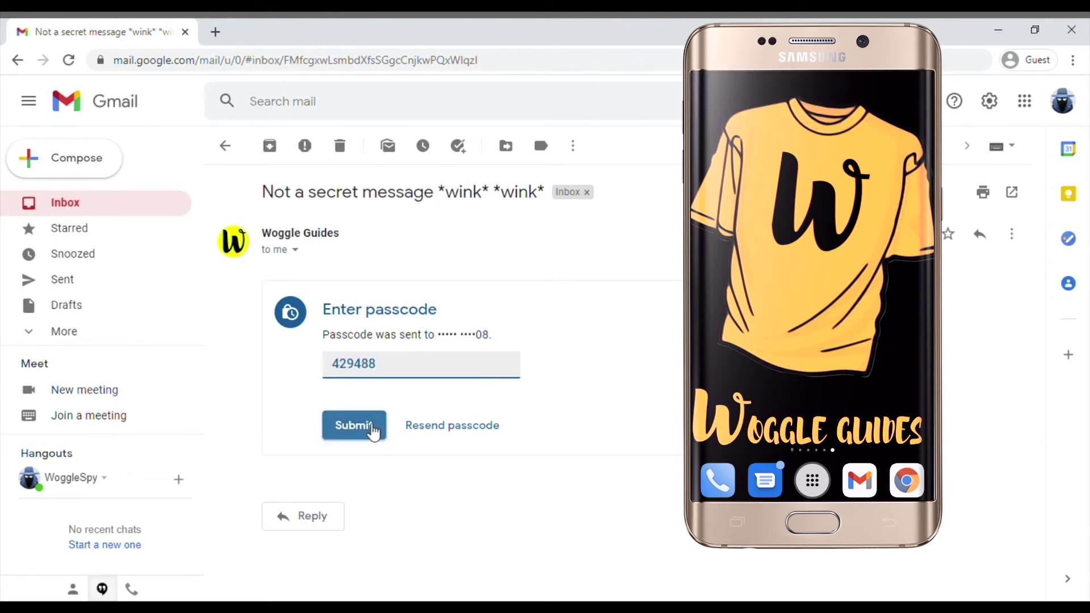
left_click(373, 432)
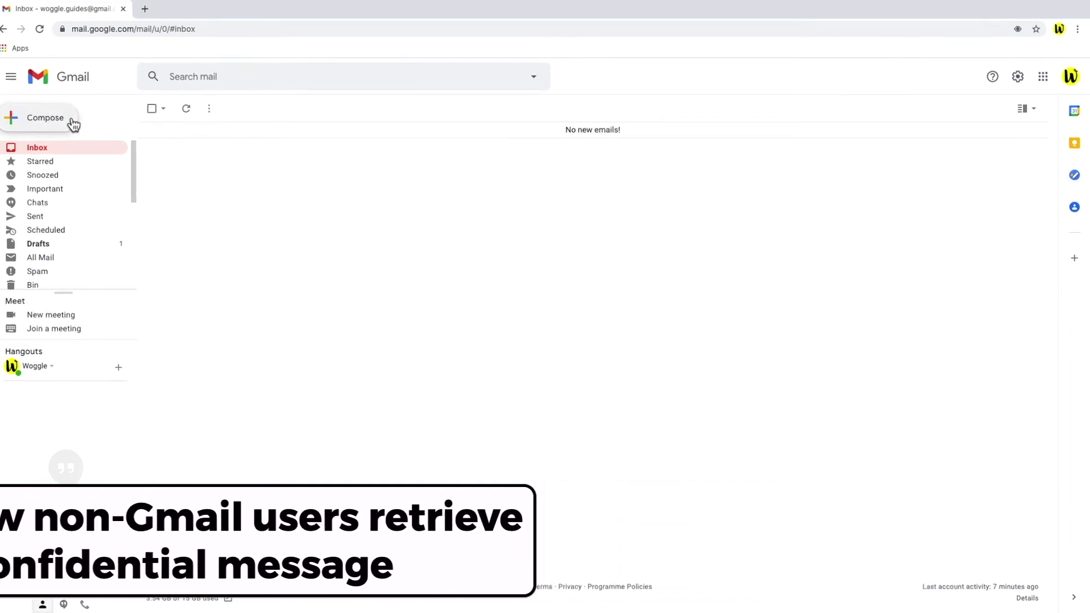
Write 'Not arranging a clandestine meeting' with body 'Swallows only fly north in the late summer months', confidential for 1 week, no SMS passcode
left_click(45, 117)
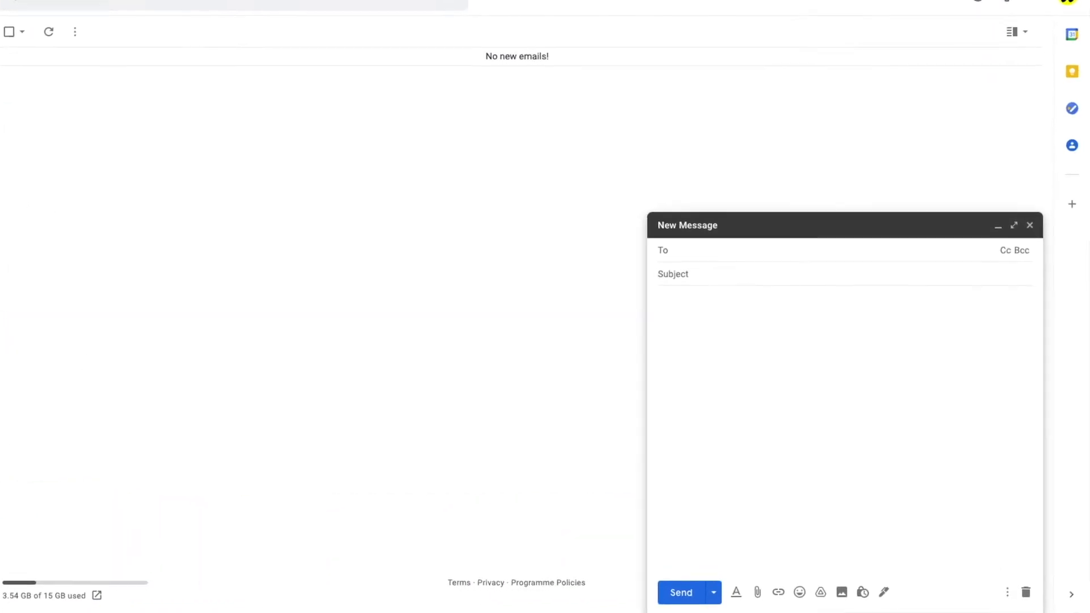
type("cuth")
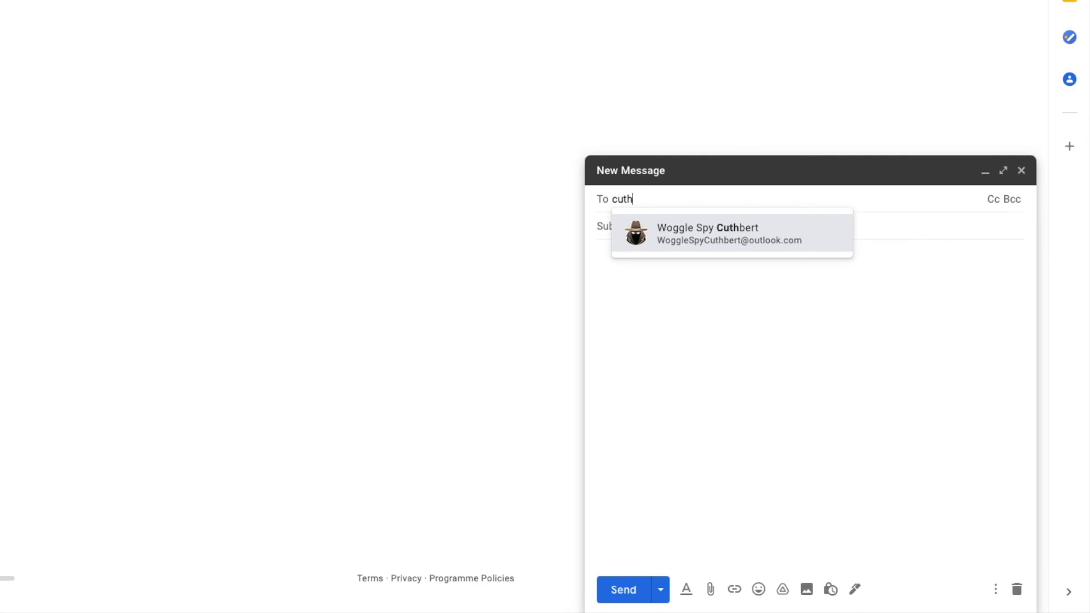
key("Return")
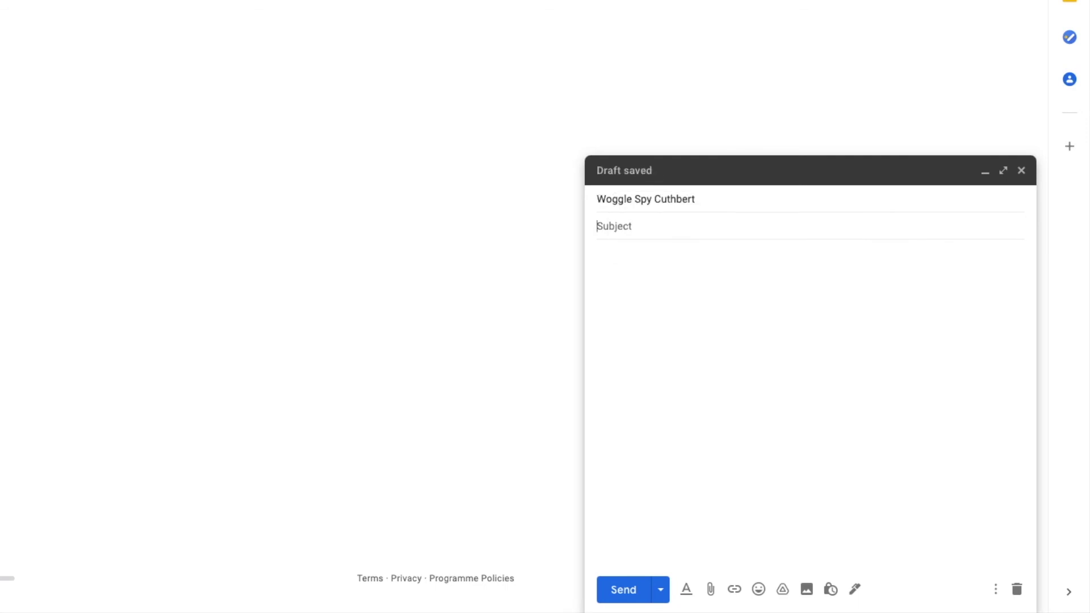
type("Not arra")
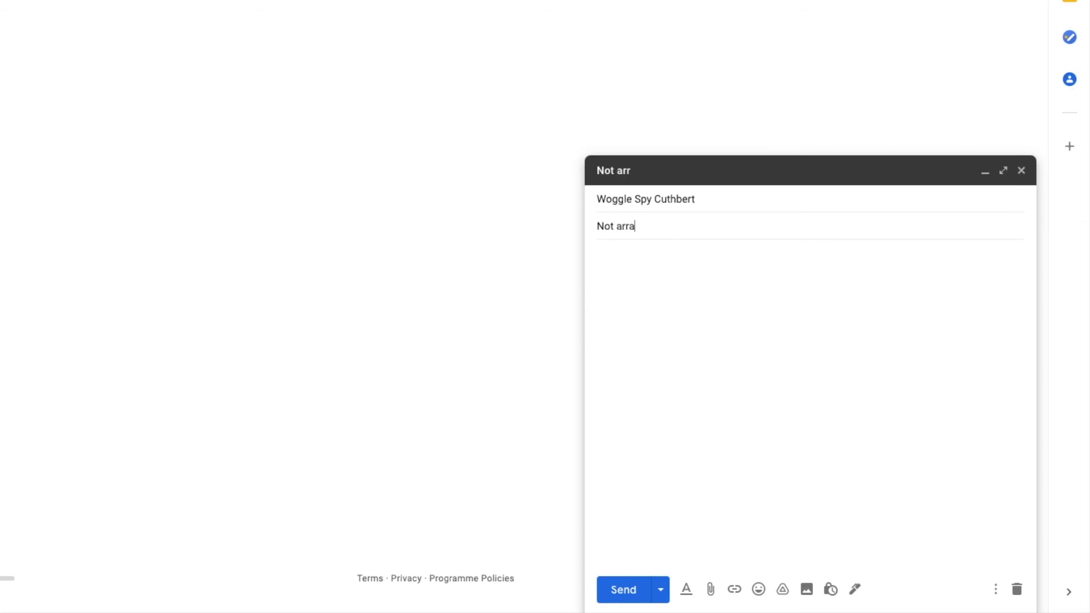
type("nging a clandestine meeting")
key("Tab")
type("Swallows only ")
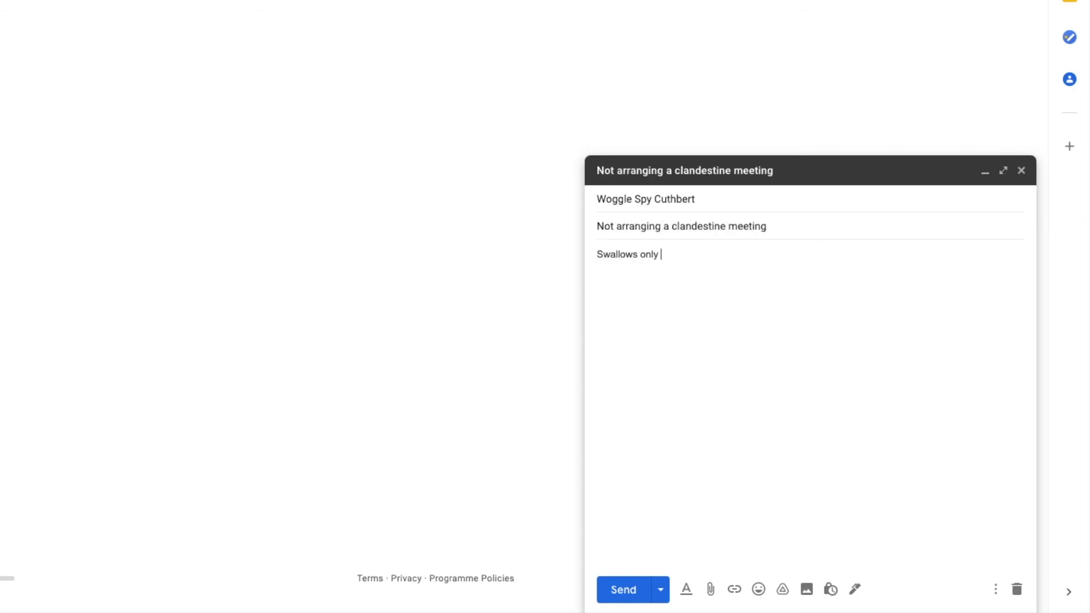
type("fly north in the late summer months")
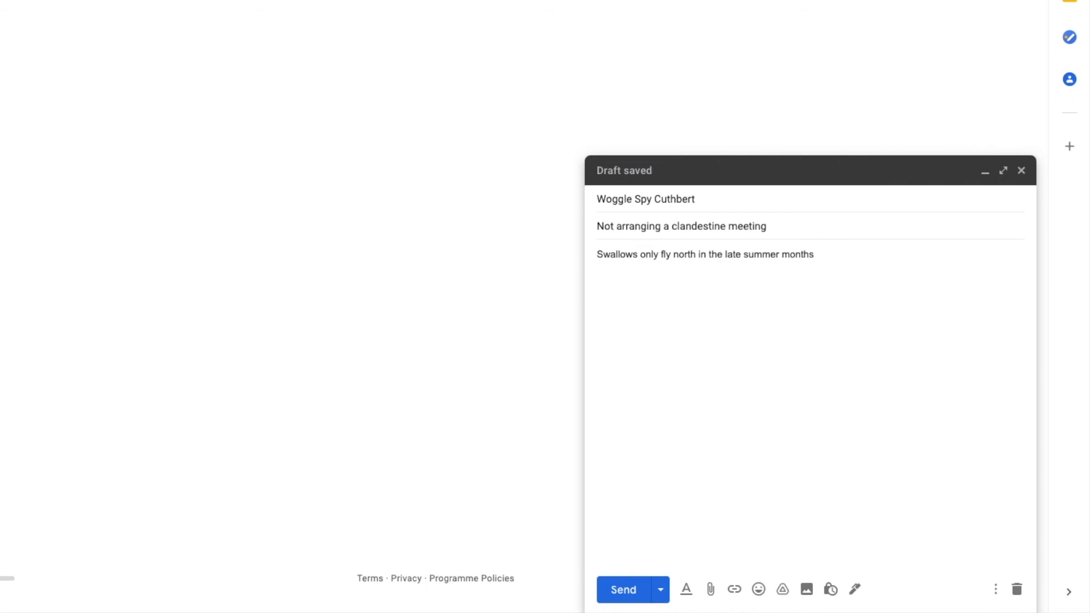
left_click(831, 589)
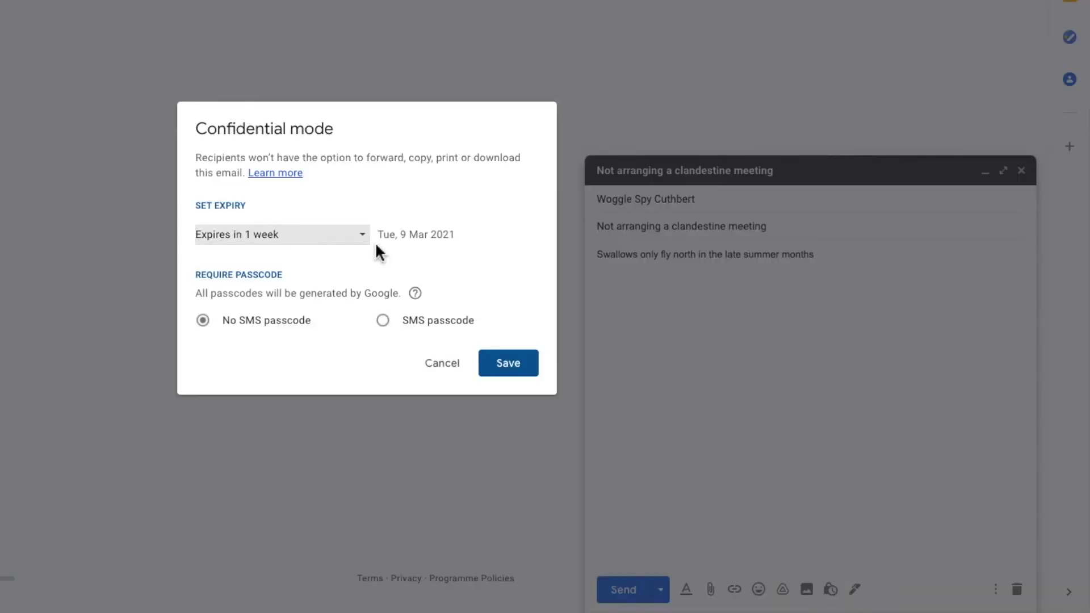
left_click(509, 363)
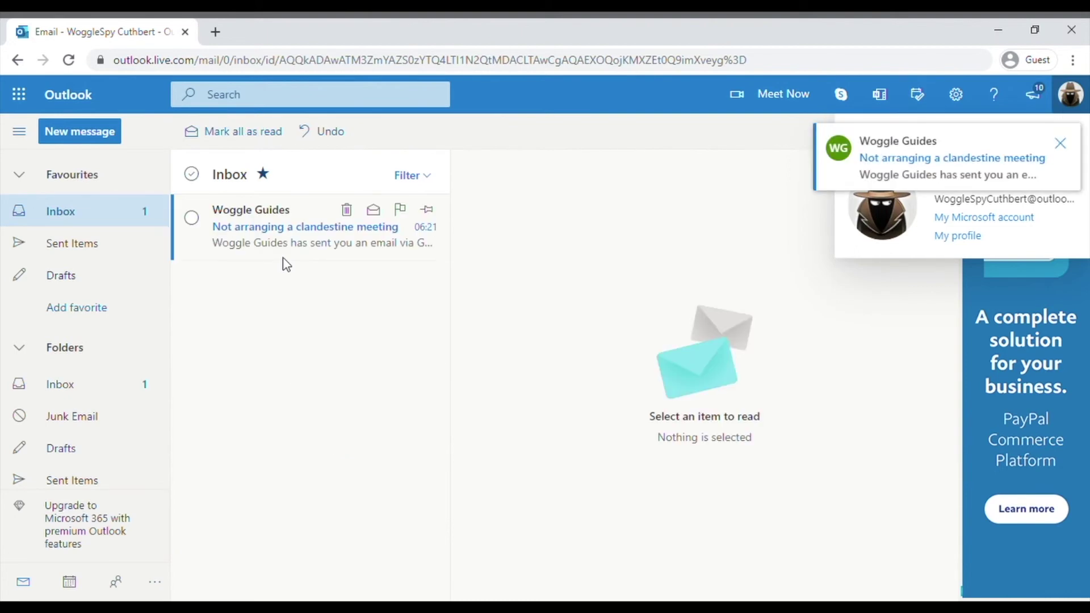
Open 'Not arranging a clandestine meeting' in Outlook and follow its 'View the email' link
left_click(255, 235)
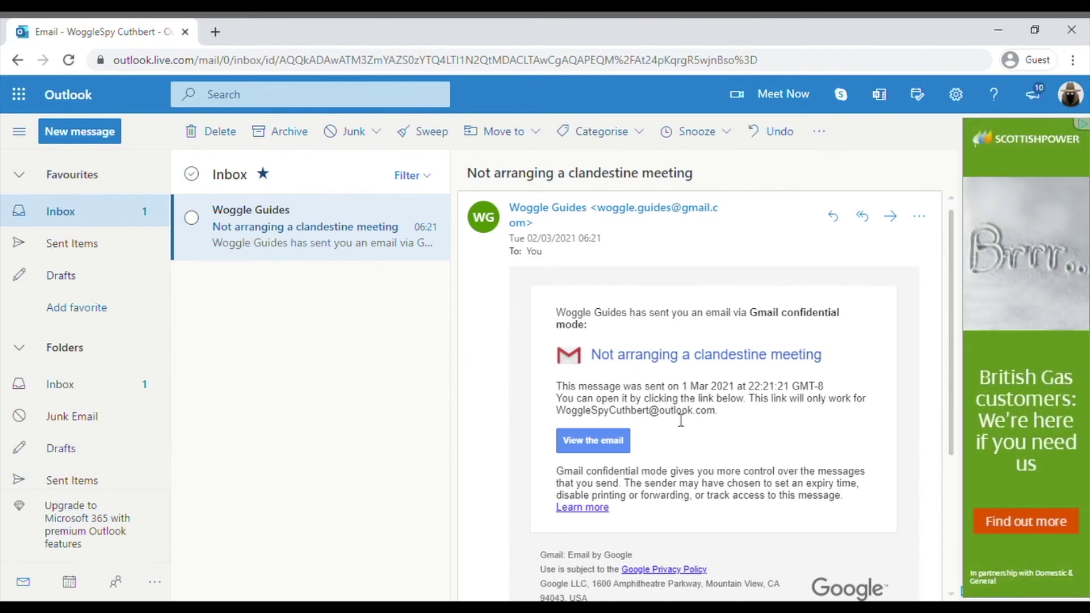
left_click(600, 448)
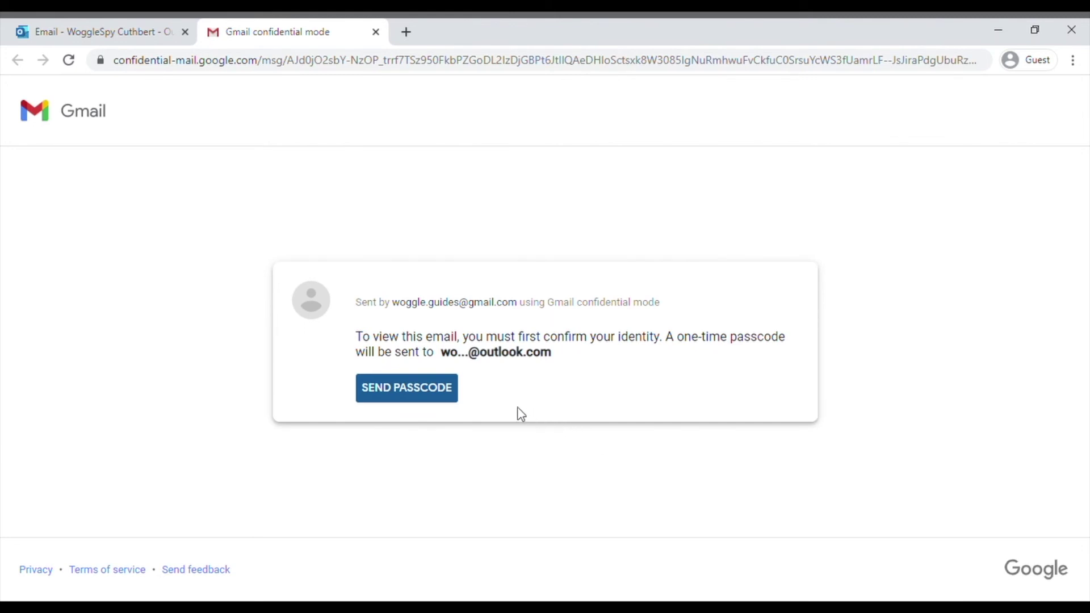
Request an email passcode, read it from the Google Verification Code email, and submit it
left_click(428, 401)
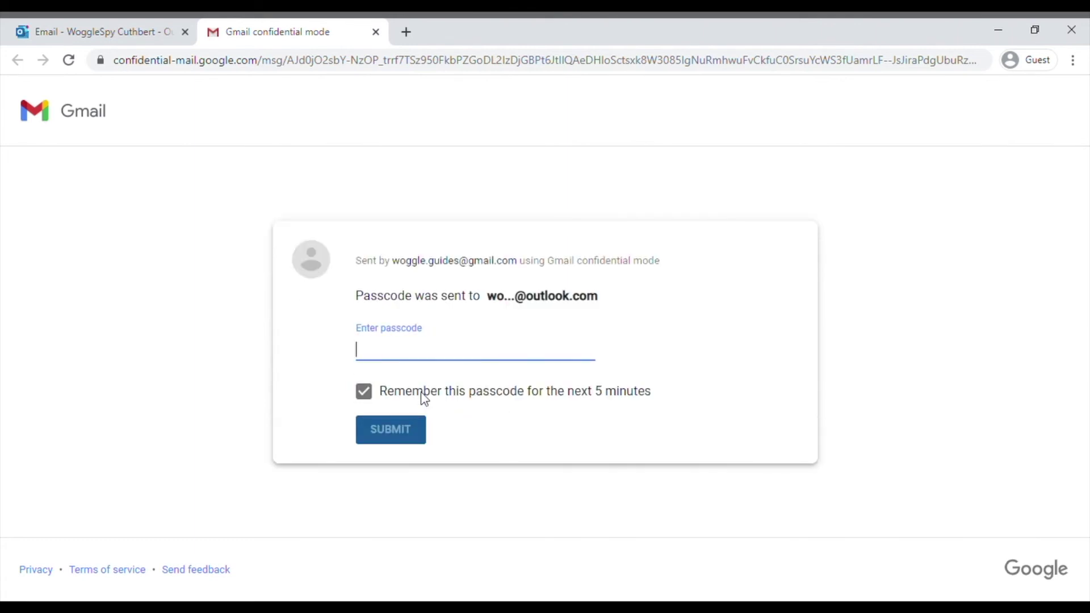
left_click(77, 46)
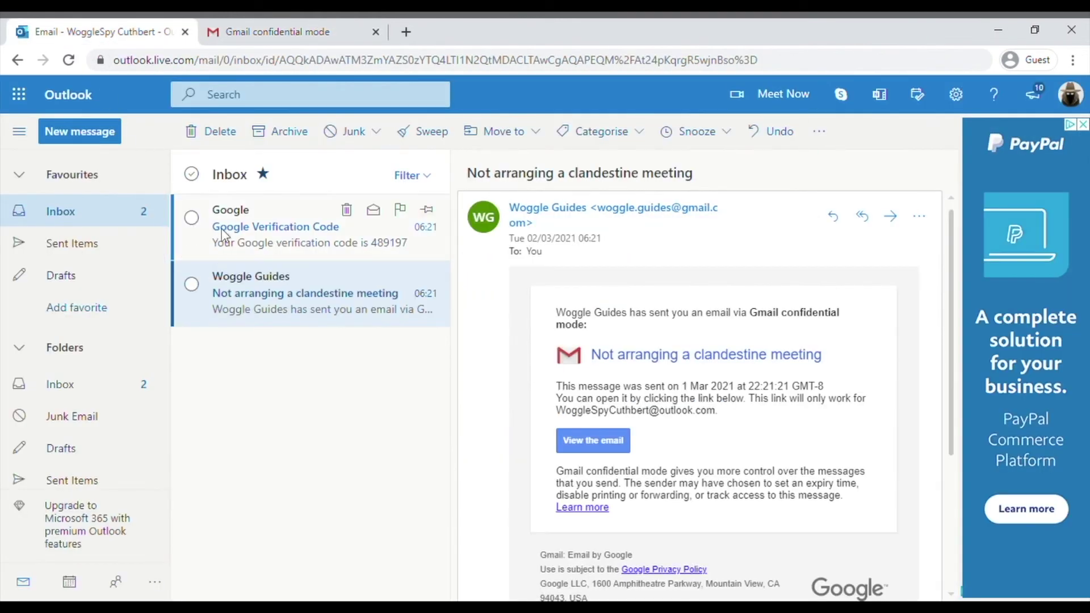
left_click(248, 236)
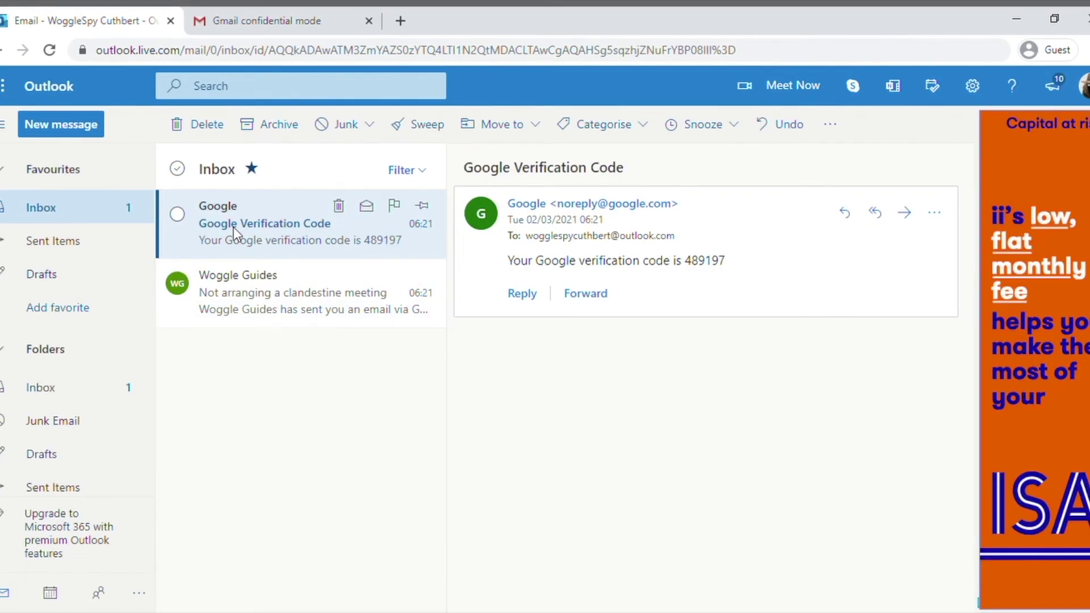
left_click(188, 23)
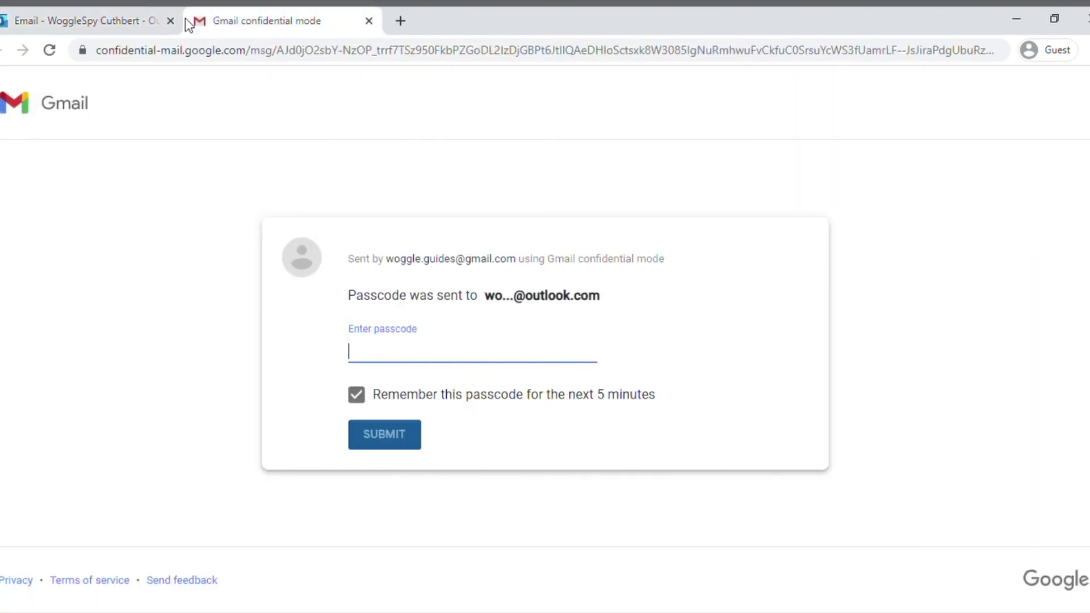
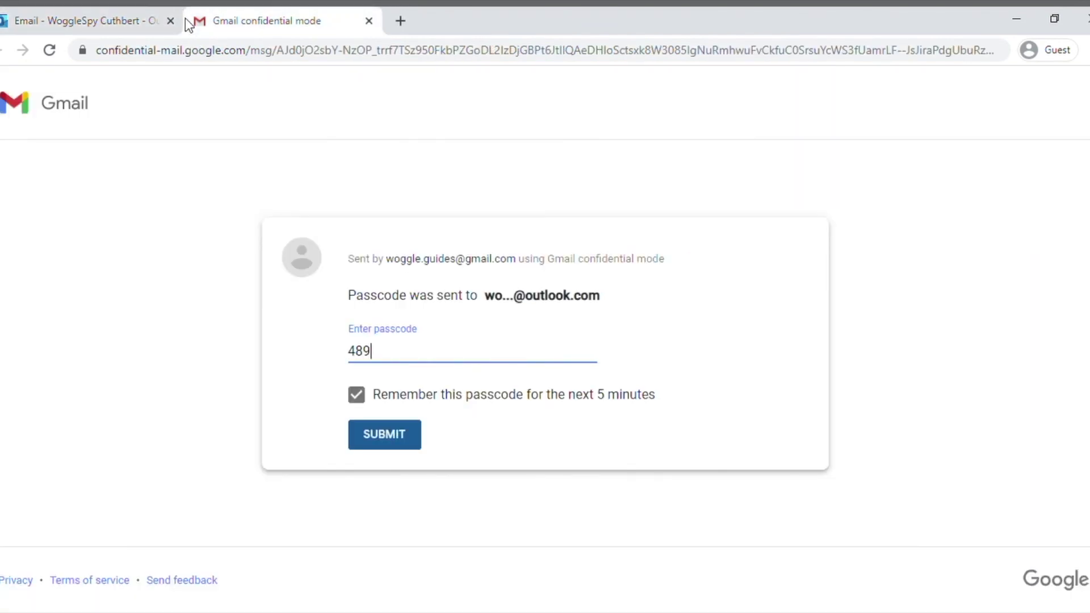
left_click(378, 440)
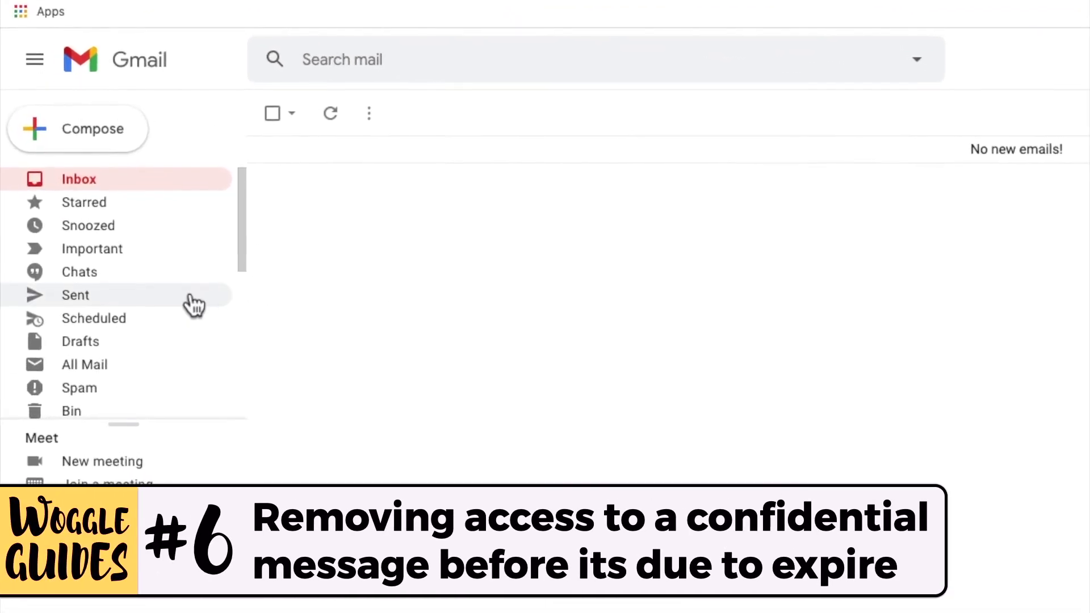
Open the sent 'Not arranging a clandestine meeting' email and remove recipients' access to it
left_click(162, 273)
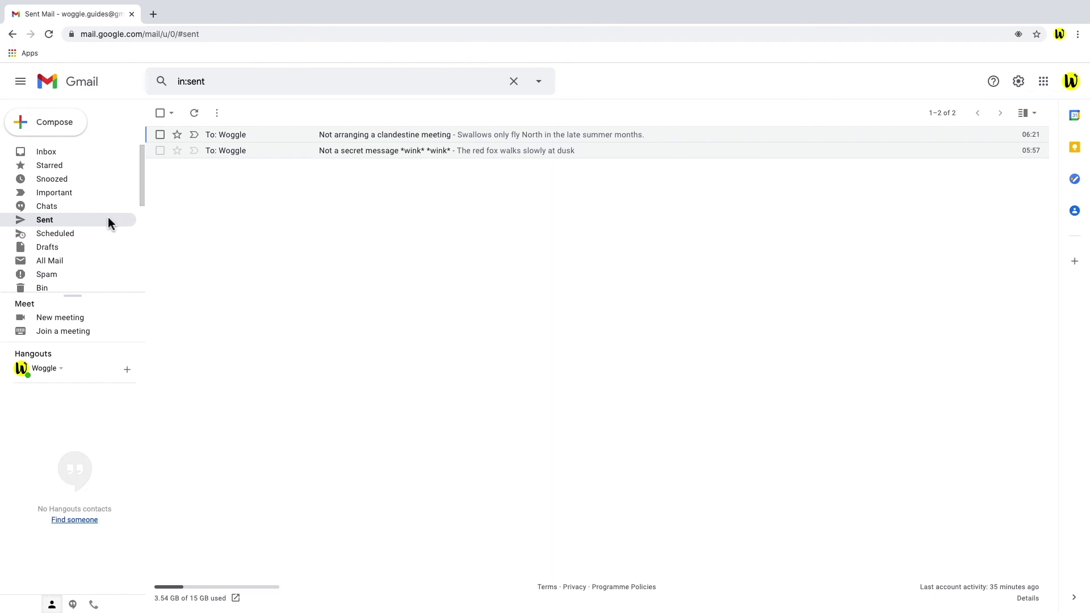
left_click(255, 144)
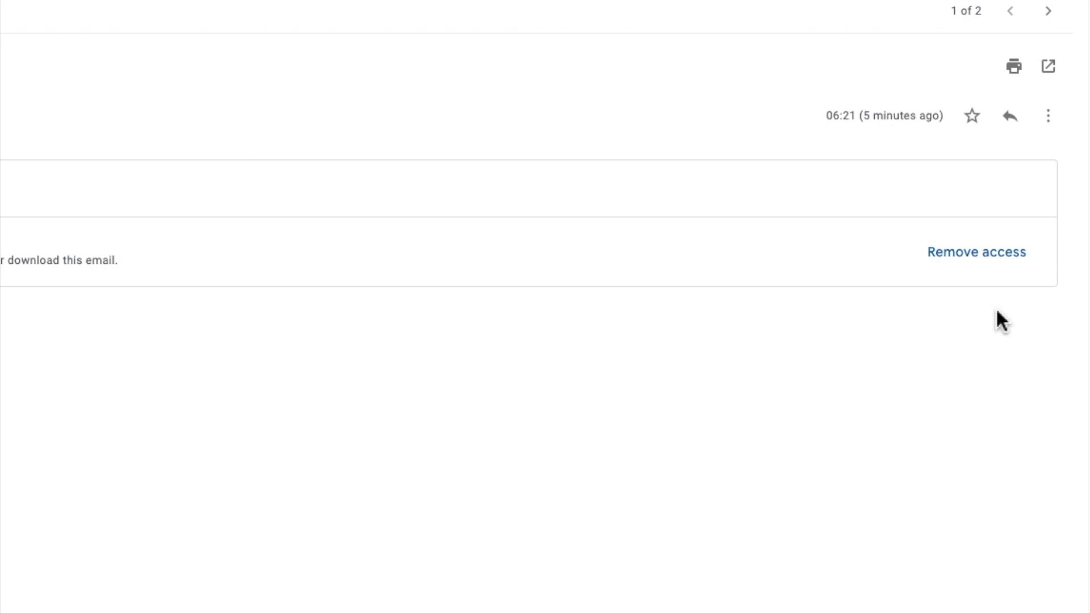
left_click(991, 262)
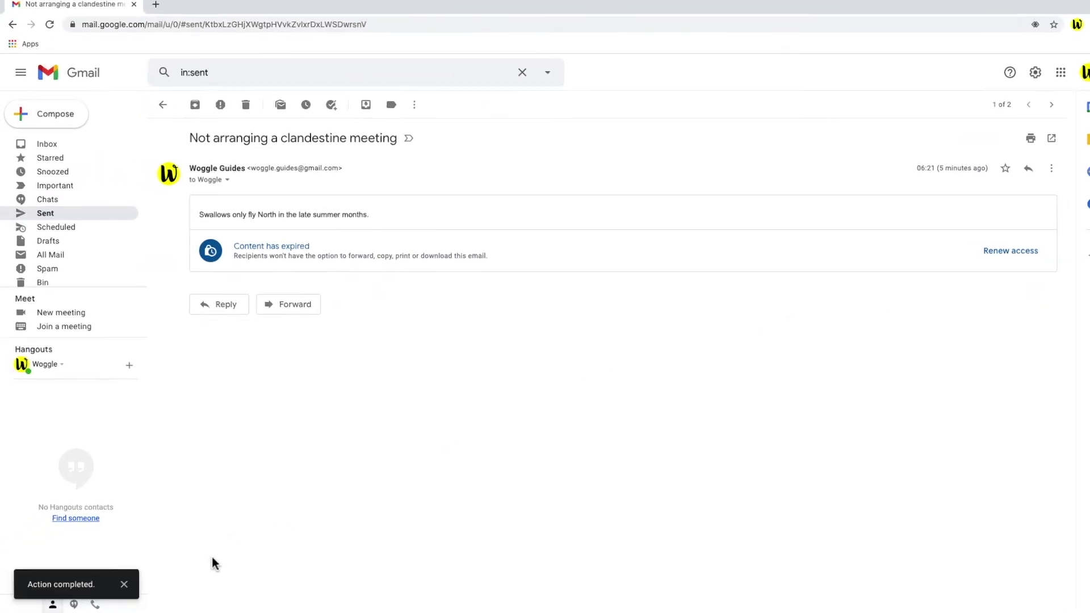